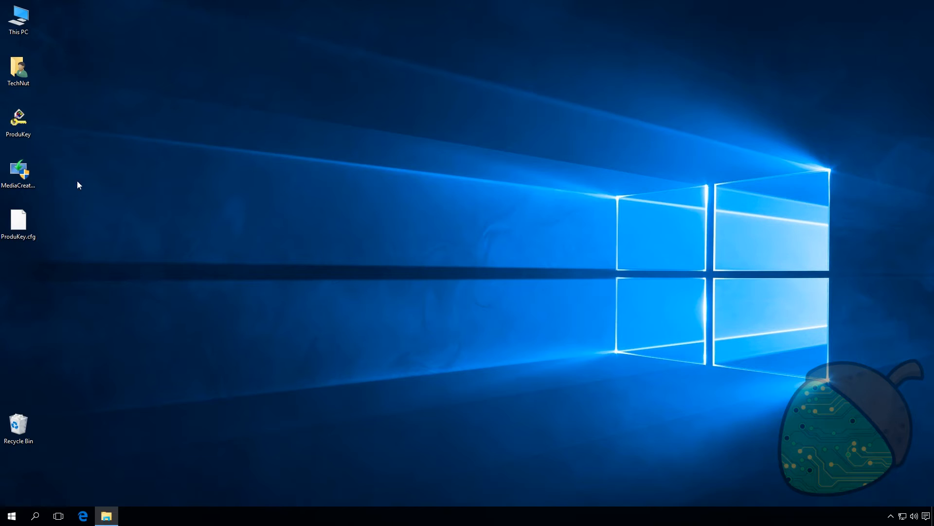
Launch the media creation tool with permission to make changes and choose to create installation media for another PC.
double_click(22, 176)
click(501, 281)
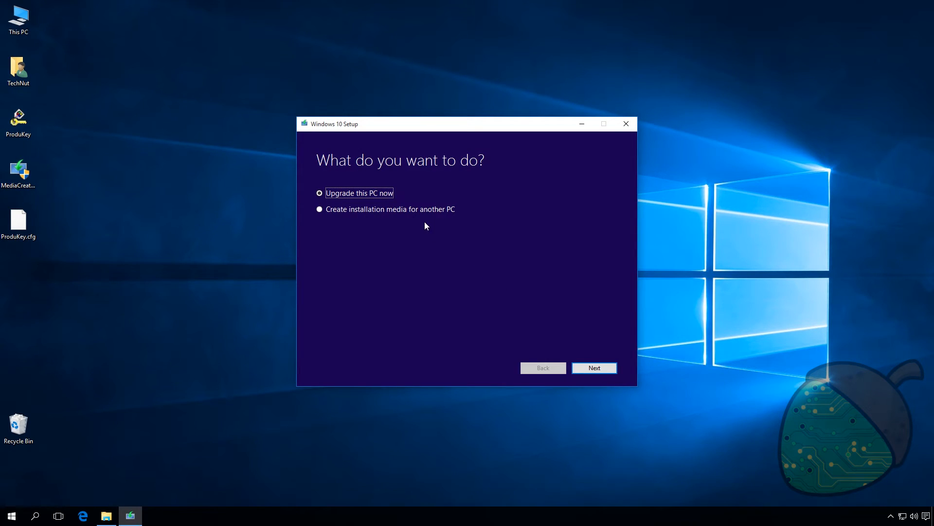
click(419, 212)
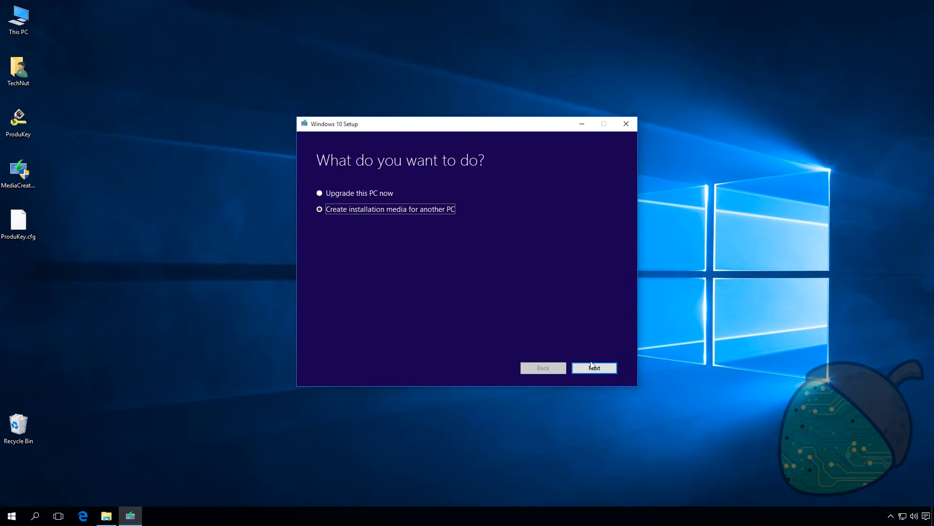
click(591, 365)
Set the installation media to English (United States), Windows 10 Pro, 64-bit (x64), and continue to the media choice.
click(423, 200)
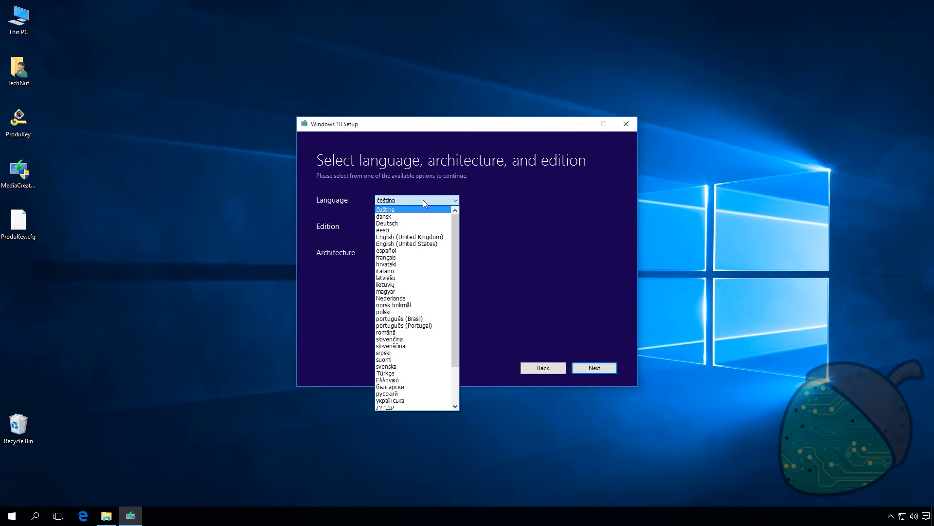
click(423, 244)
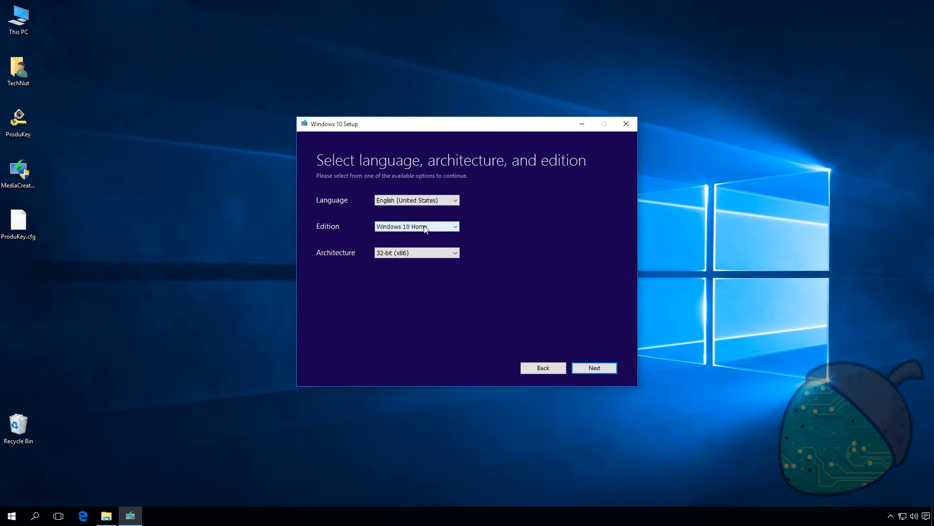
click(436, 226)
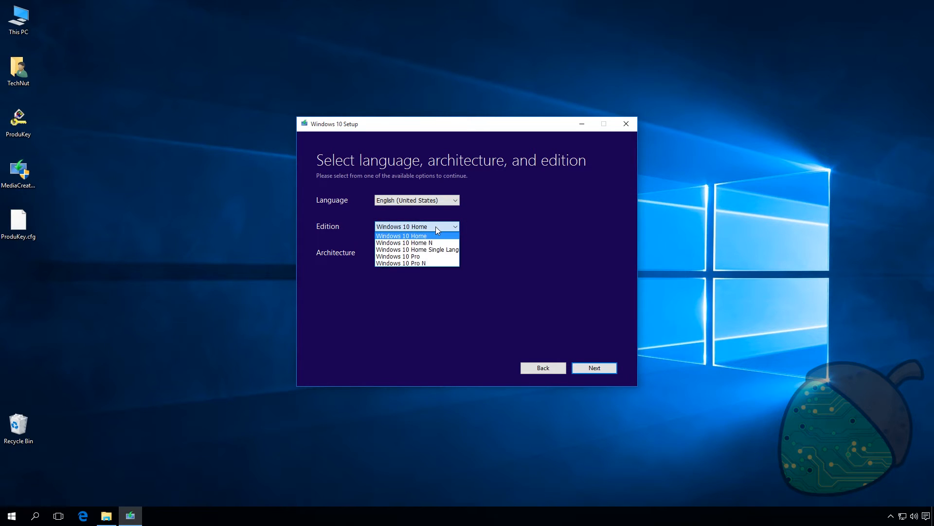
click(429, 257)
click(428, 255)
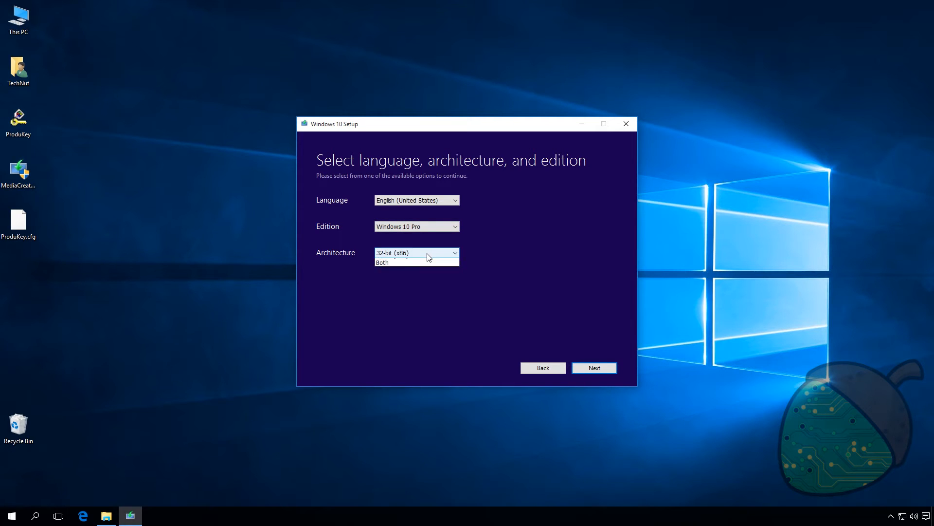
click(404, 267)
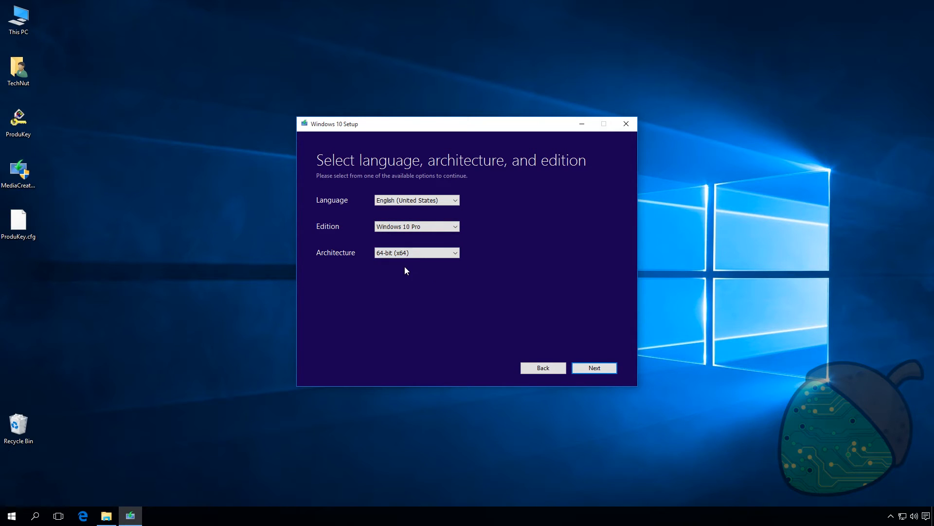
click(602, 371)
Create the Windows 10 media on the USB flash drive D: and finish the setup wizard.
click(96, 328)
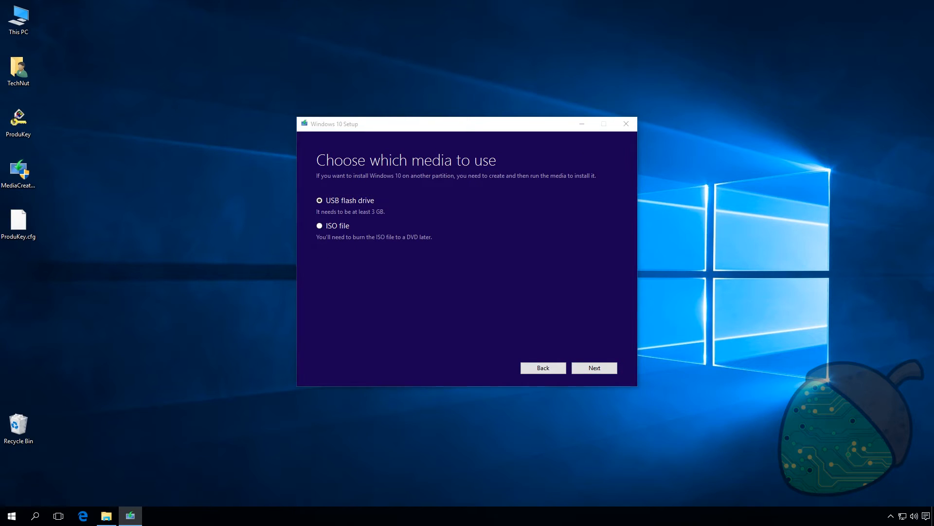
click(357, 202)
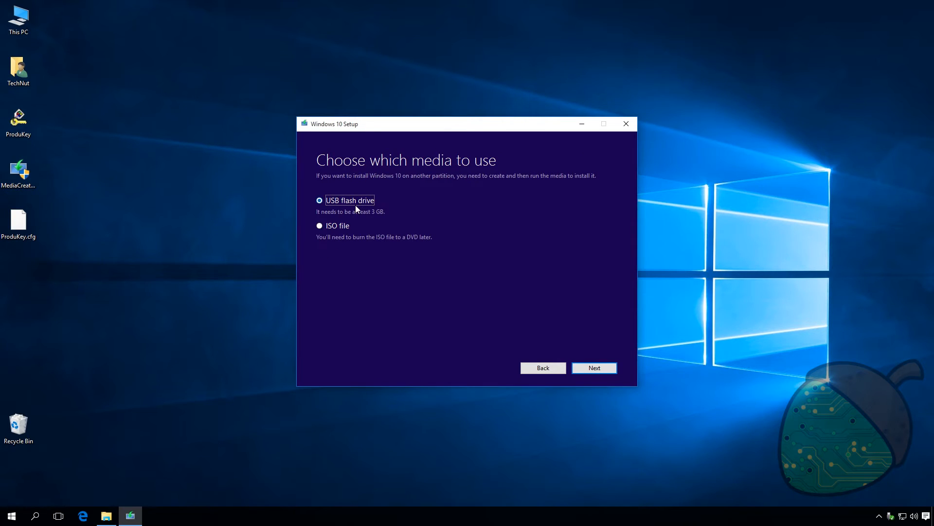
click(595, 369)
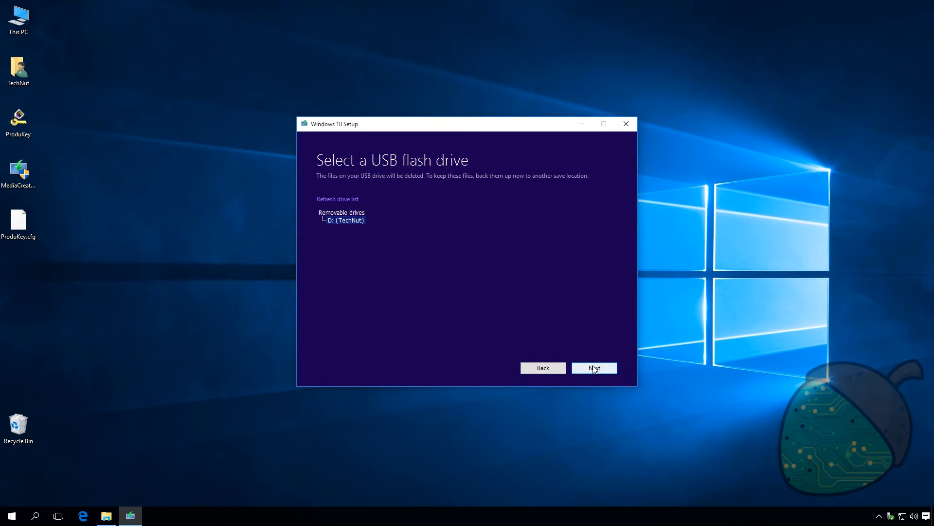
click(595, 369)
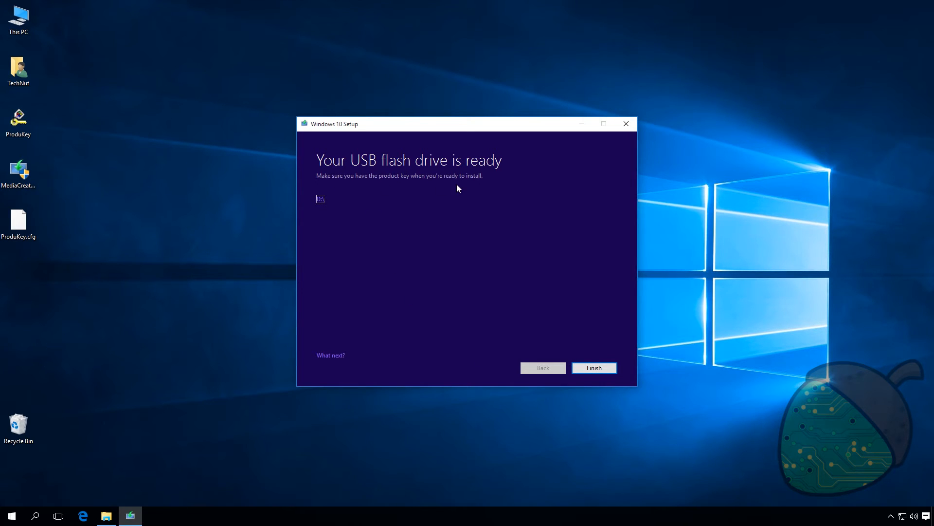
click(594, 368)
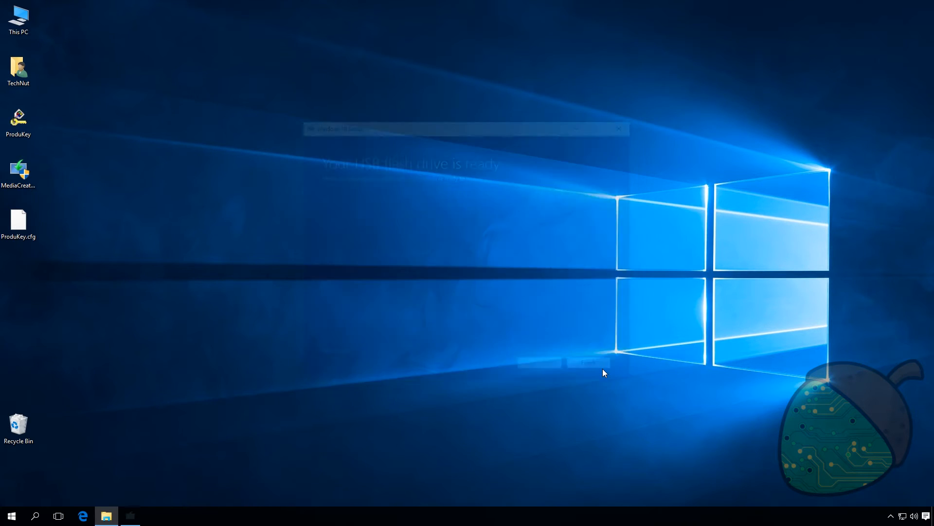
Run the media creation tool again and choose creating installation media for another PC.
double_click(32, 177)
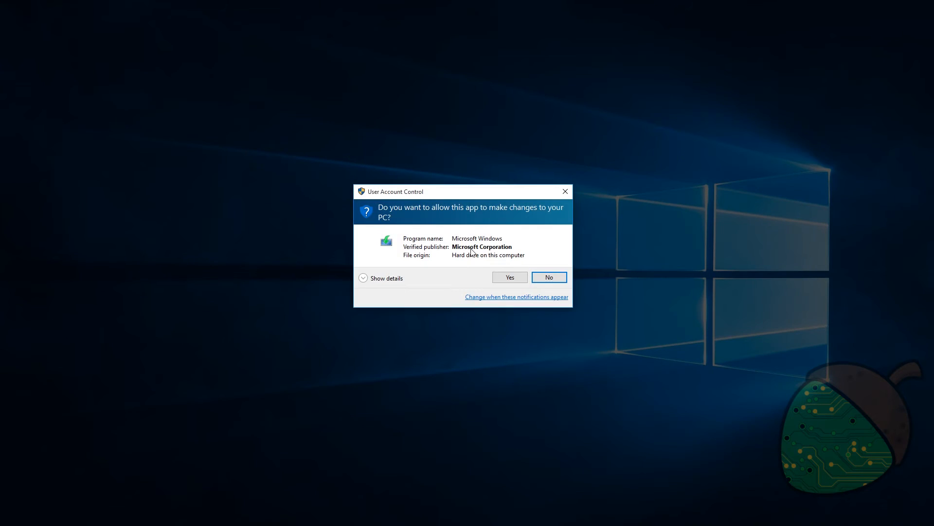
click(507, 277)
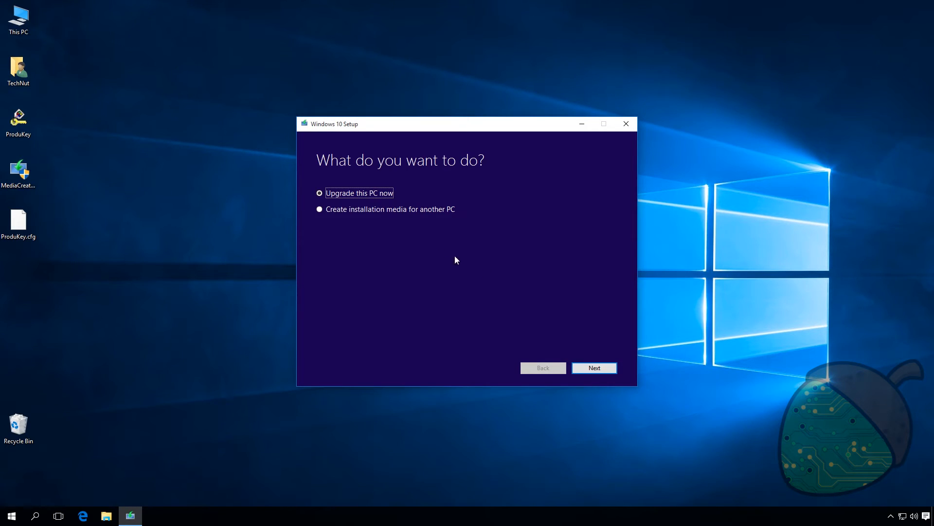
click(414, 213)
click(588, 369)
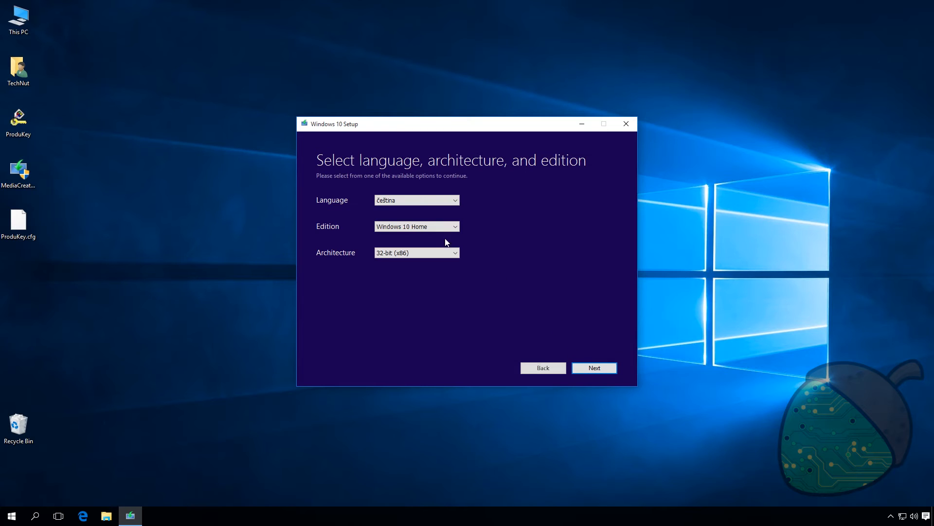
Configure the second media as English (United States), Windows 10 Pro, 64-bit (x64), and accept the selection.
click(420, 201)
scroll(440, 307, down, 3)
scroll(410, 304, up, 3)
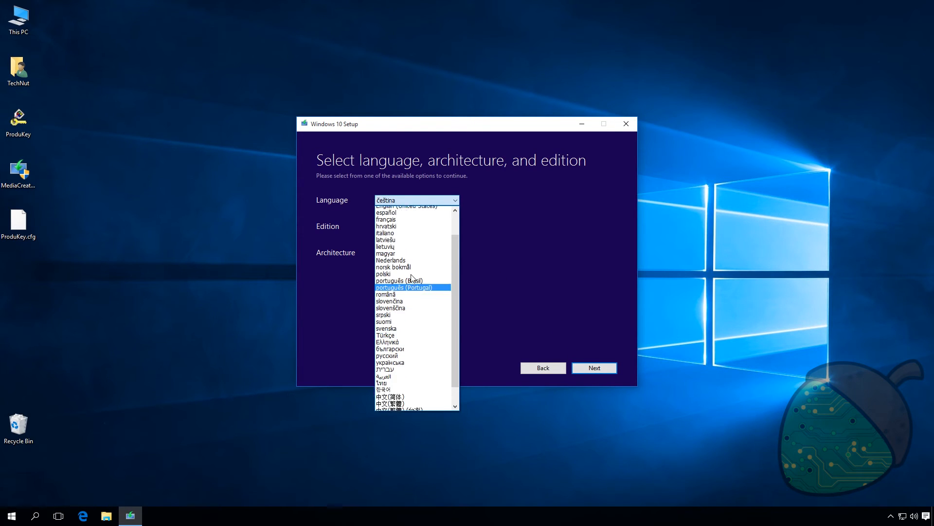
click(433, 244)
click(419, 227)
click(431, 257)
click(430, 257)
click(430, 268)
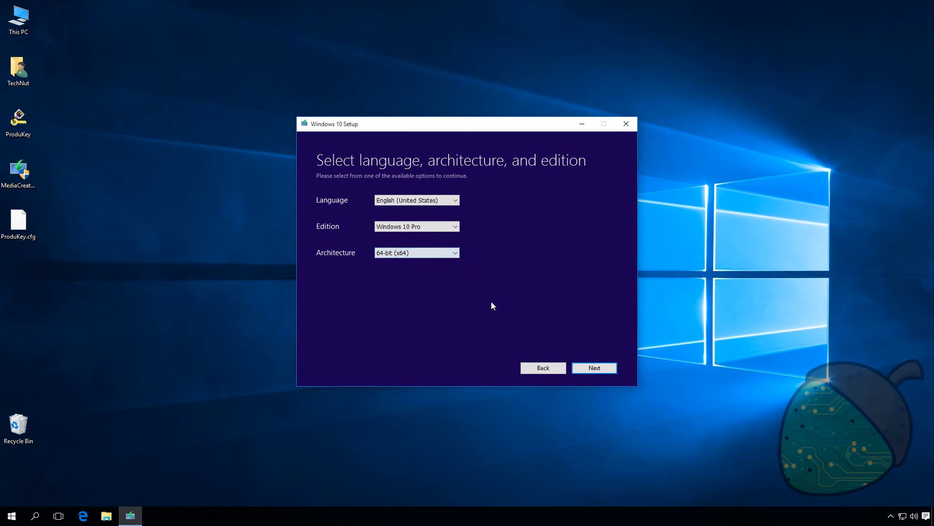
click(585, 373)
Choose the ISO file as media and save it to the Desktop under the name Windows.
click(320, 226)
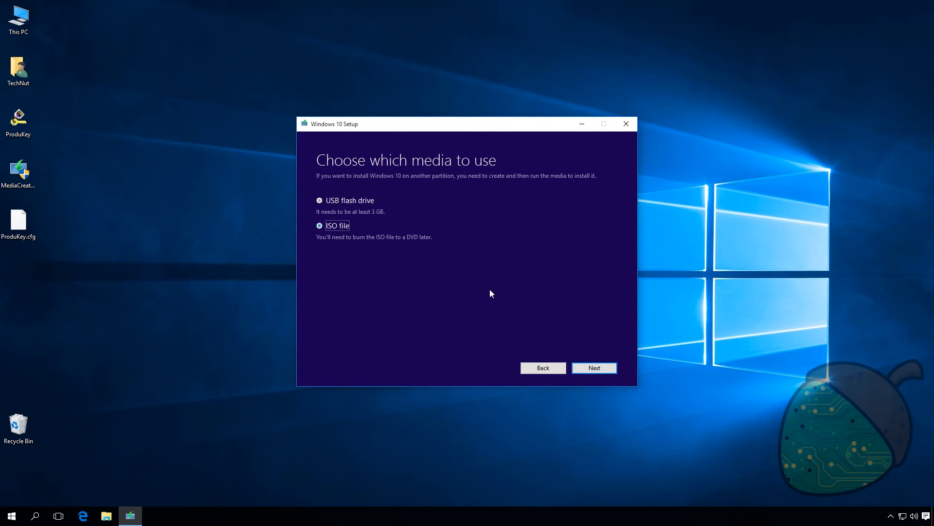
click(595, 369)
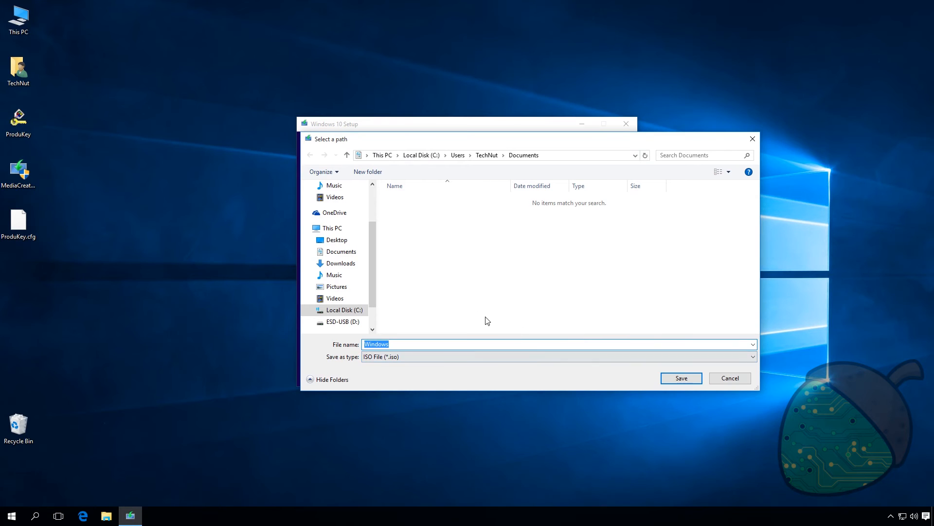
click(340, 241)
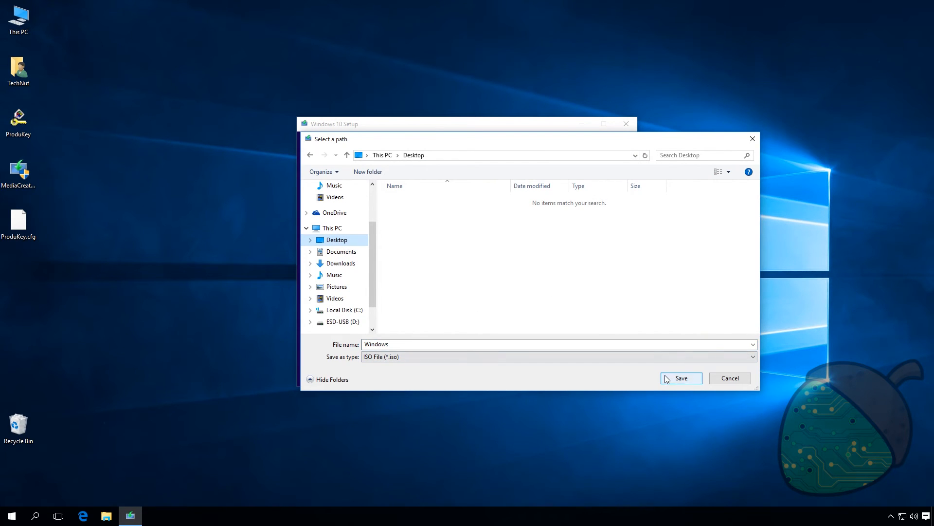
click(680, 378)
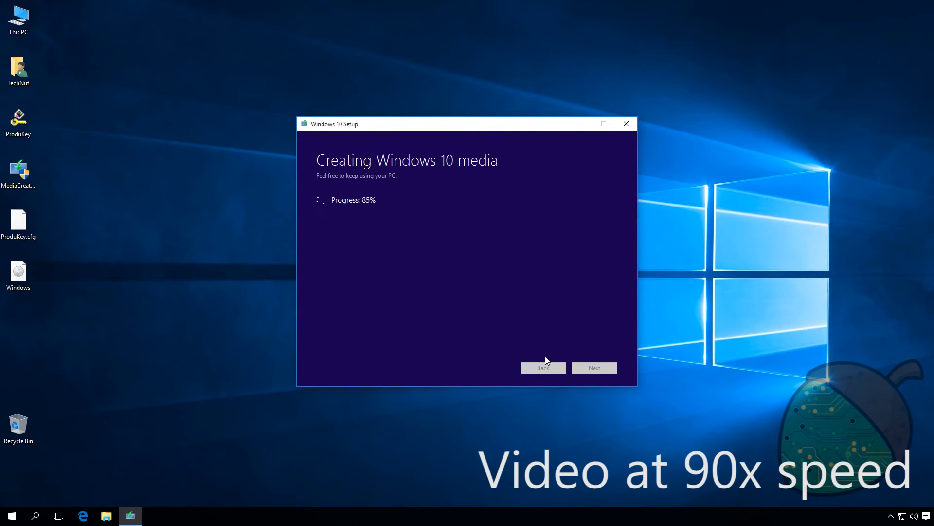
Open the DVD burner for the ISO, cancel it without burning, and finish the setup wizard.
click(335, 215)
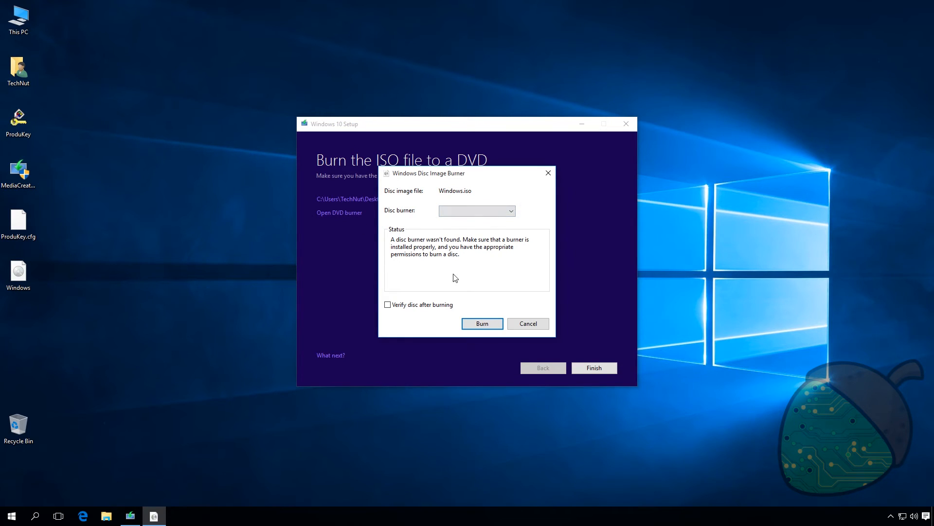
click(526, 324)
click(591, 366)
Mount the Windows ISO from the desktop and open the ESD-USB (D:) drive to view its files.
click(22, 280)
double_click(21, 274)
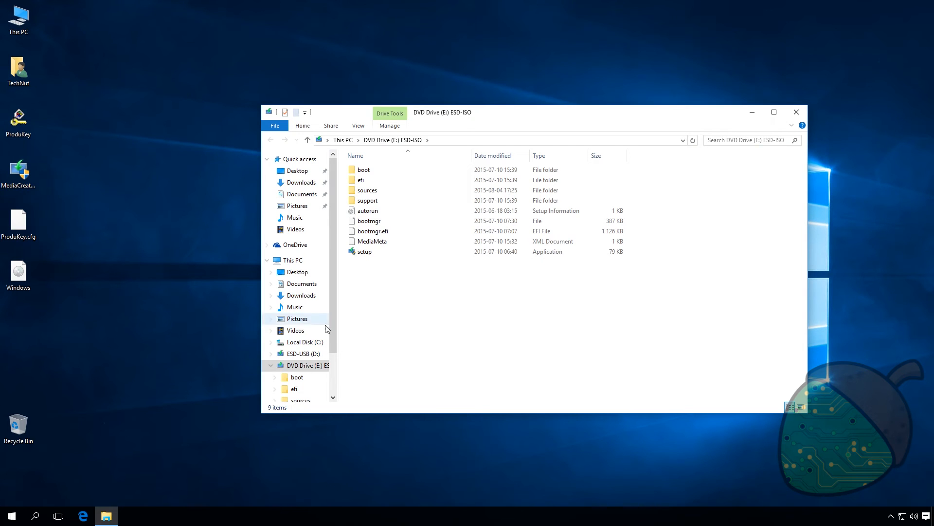
click(307, 355)
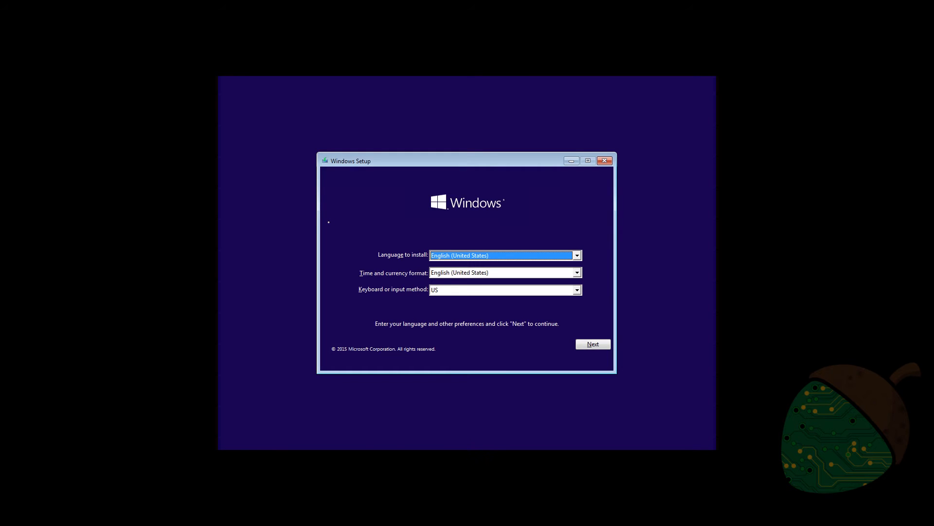
Keep English (United States) as the install language, set the time and currency format to Swedish (Sweden), and continue.
click(495, 256)
click(493, 264)
click(492, 275)
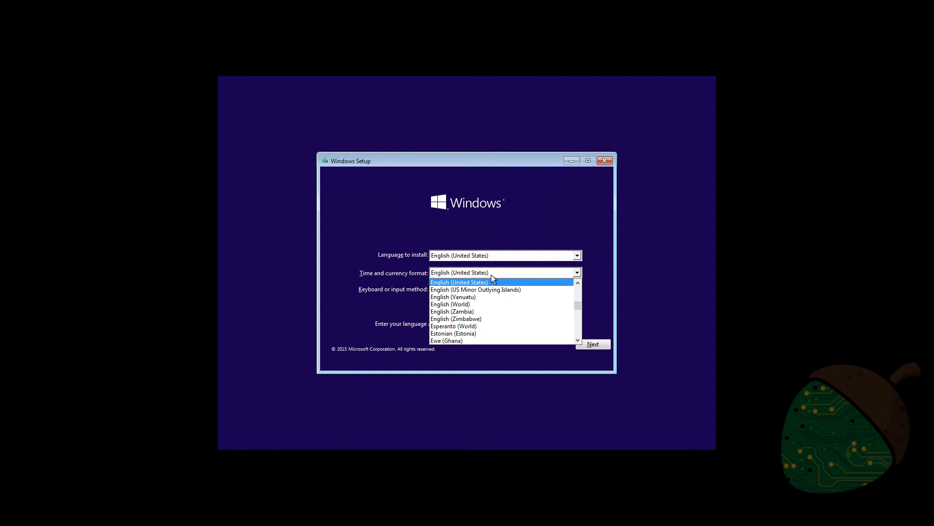
text(swe)
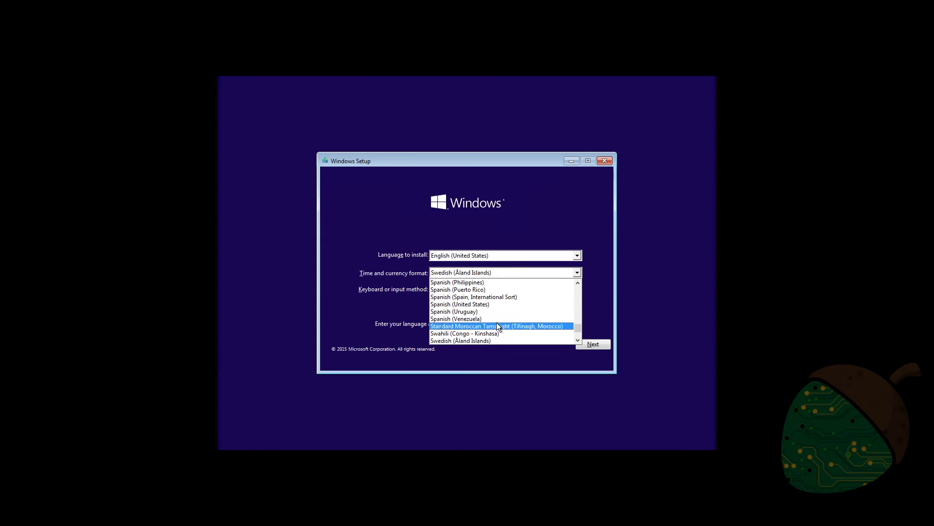
click(499, 334)
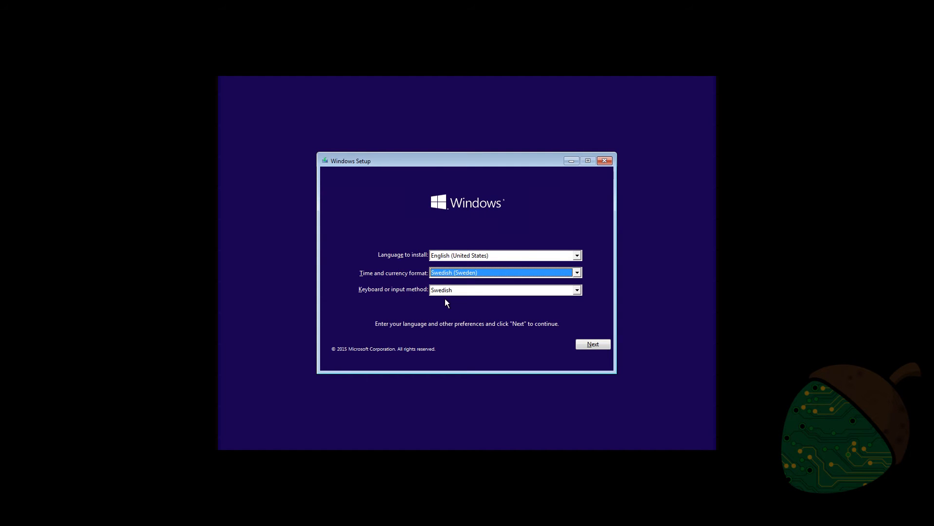
click(588, 345)
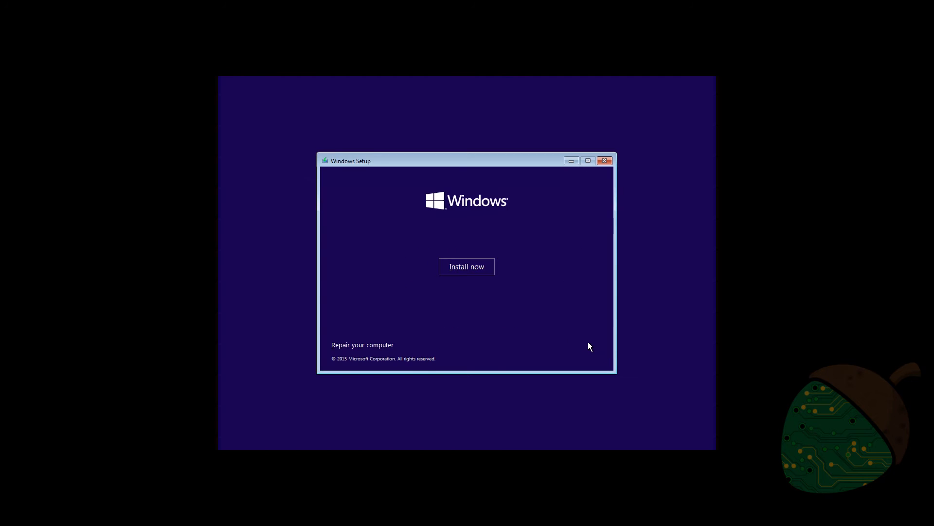
Start the Windows installation without entering a product key and accept the license terms.
click(465, 275)
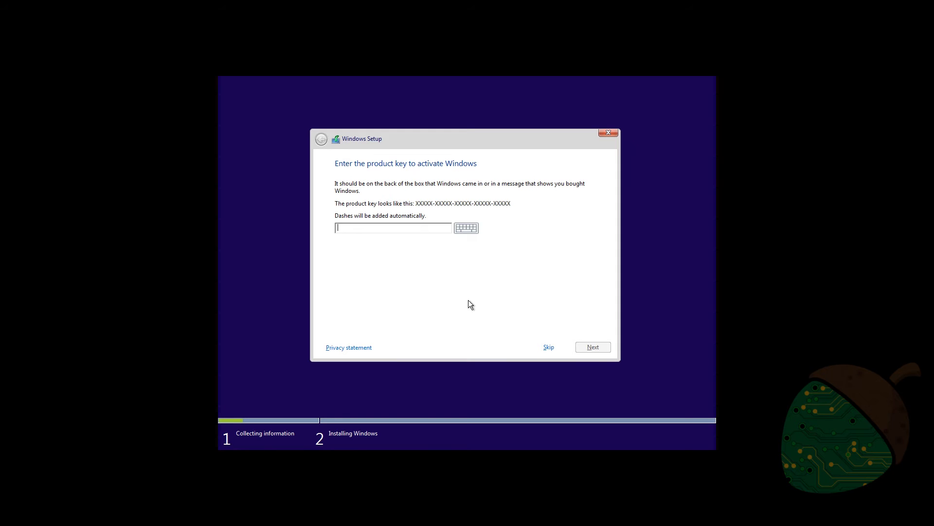
click(549, 347)
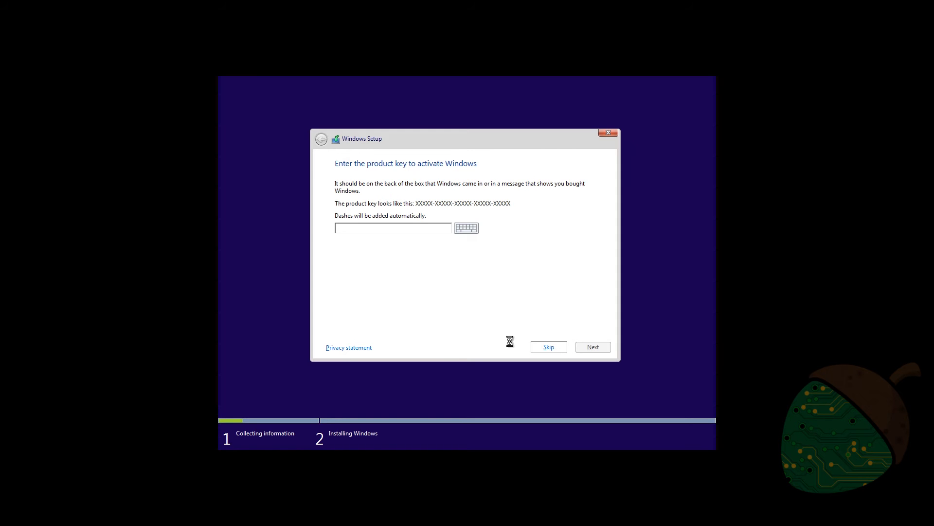
click(378, 325)
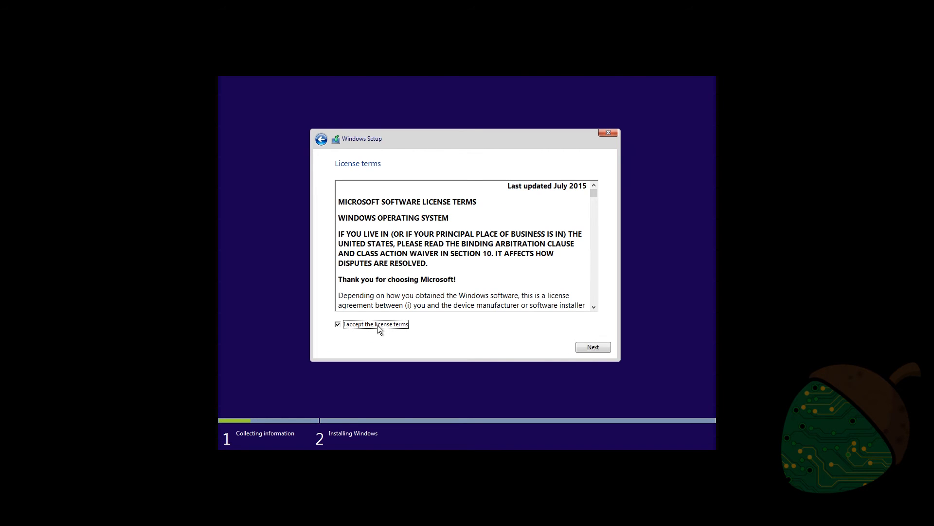
click(587, 345)
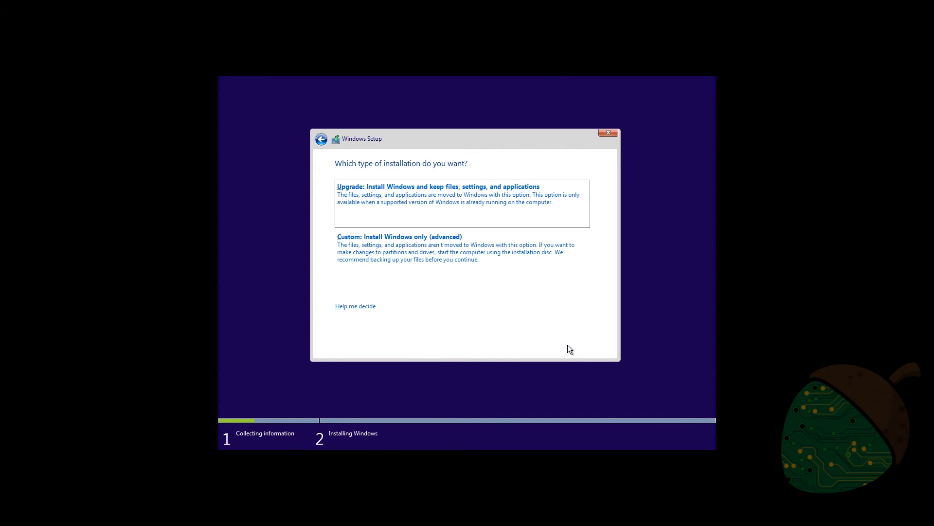
Choose the custom Windows-only installation and delete Drive 0 Partition 1: System Reserved.
click(497, 257)
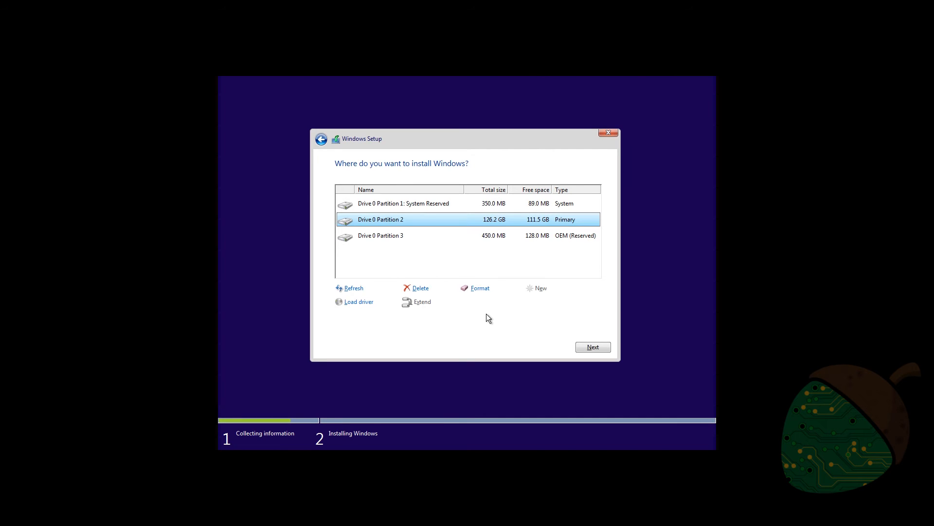
click(395, 204)
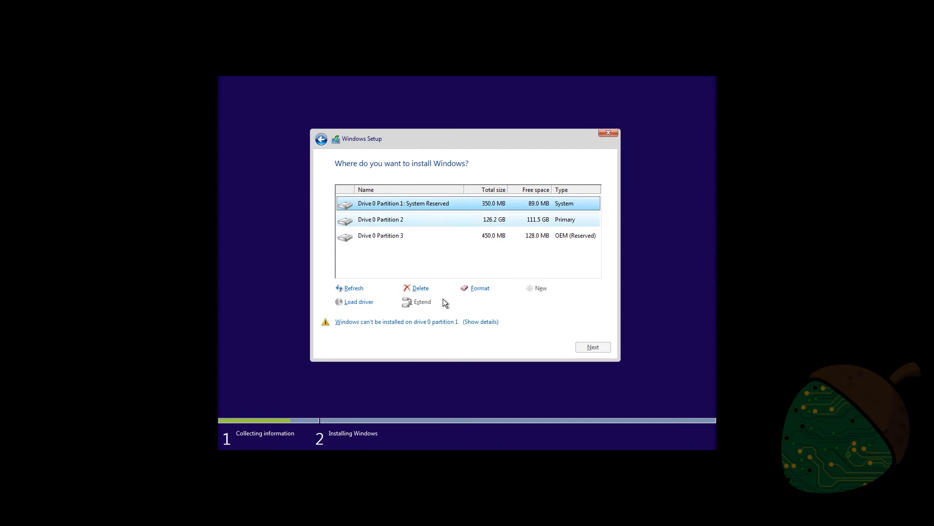
click(431, 288)
click(520, 304)
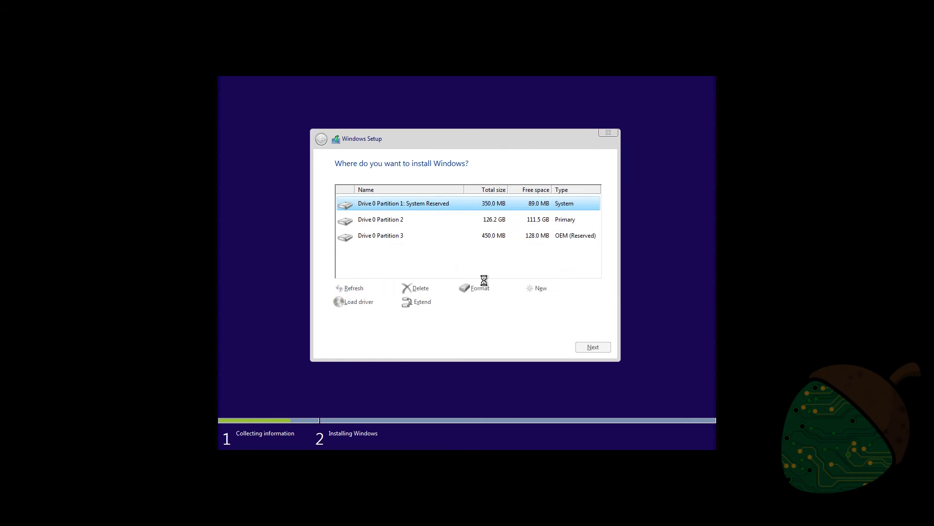
Delete the remaining Primary and OEM (Reserved) partitions on Drive 0 and start installing Windows on the unallocated space.
click(402, 220)
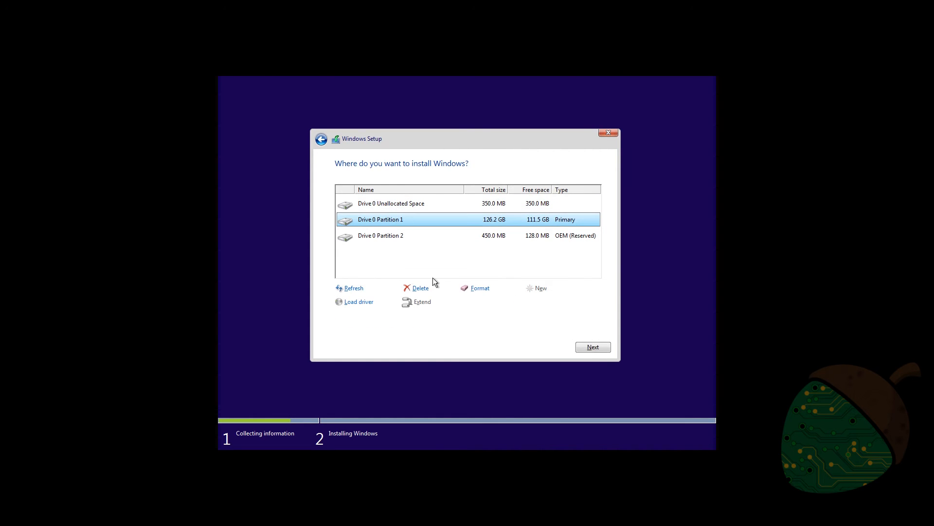
click(420, 288)
click(523, 305)
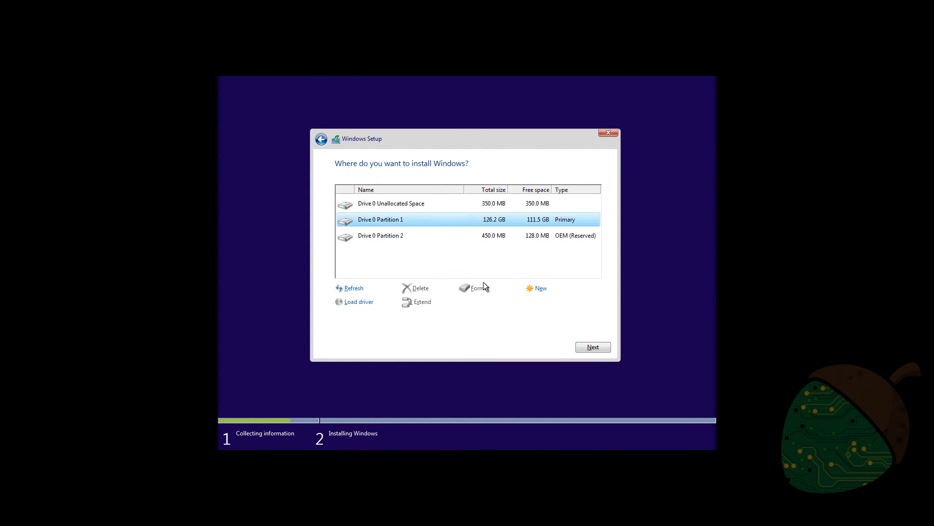
click(377, 221)
click(421, 288)
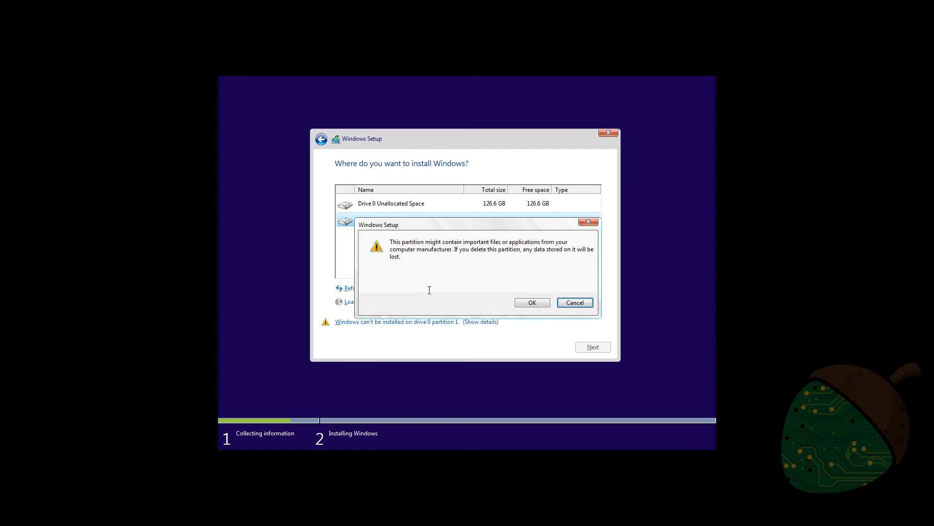
click(535, 305)
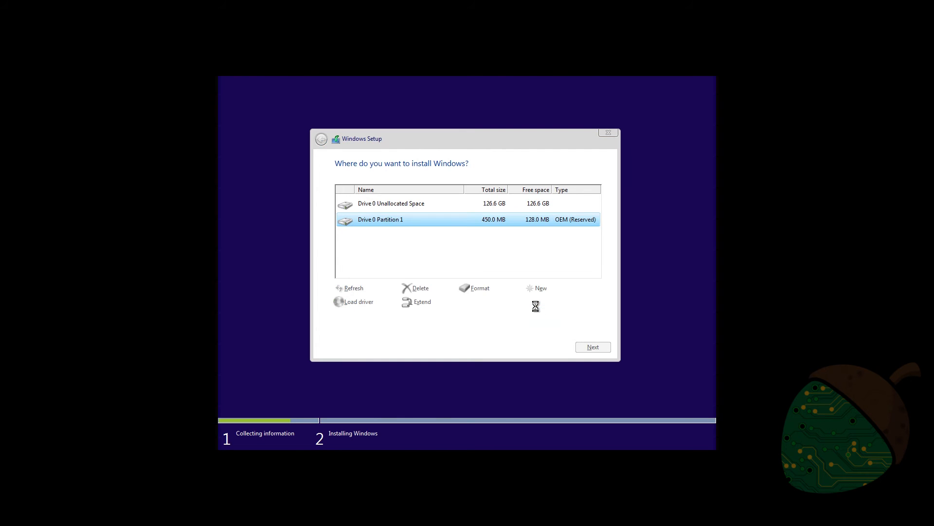
click(588, 346)
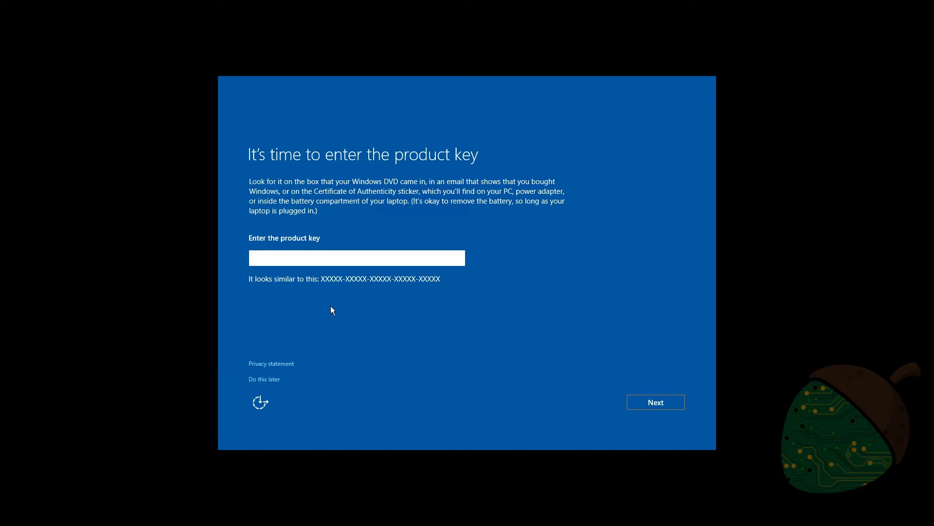
Postpone entering the product key and accept the Express settings.
click(269, 381)
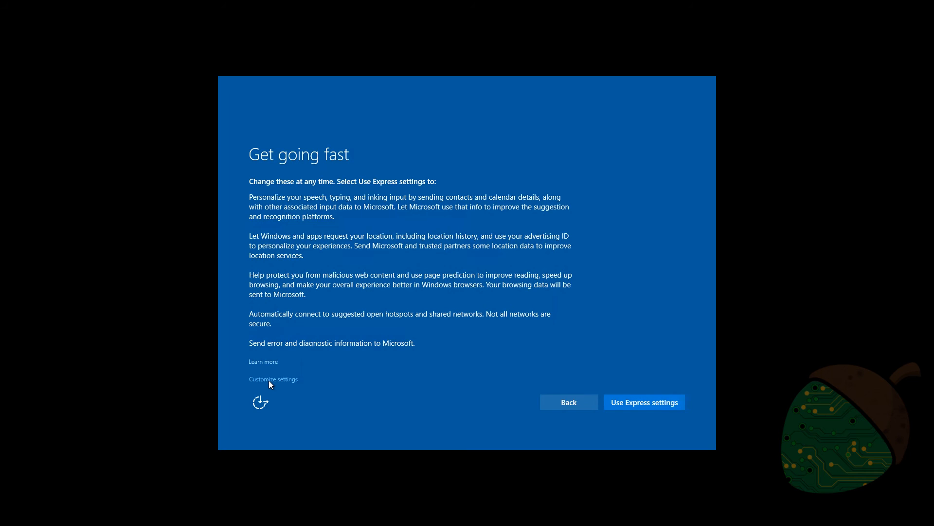
click(649, 401)
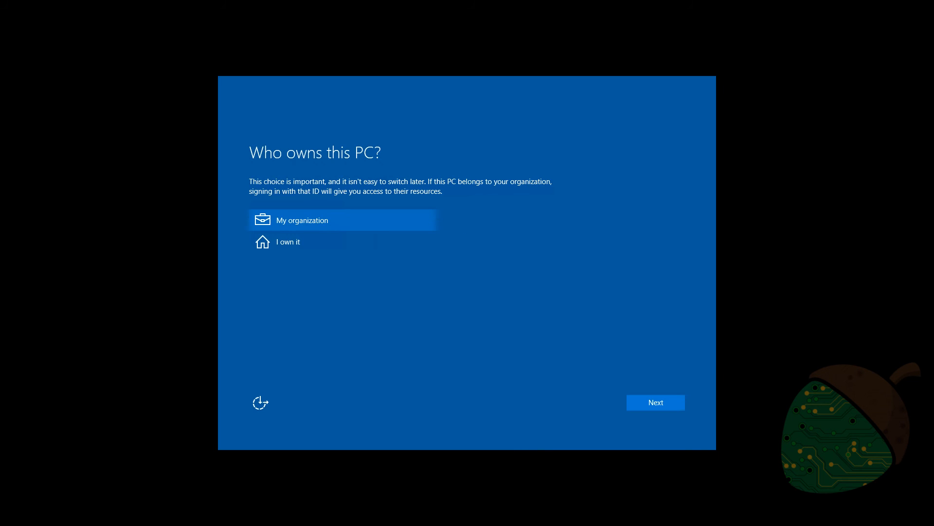
Set the PC's ownership to "I own it" and skip signing in with a Microsoft account.
click(287, 244)
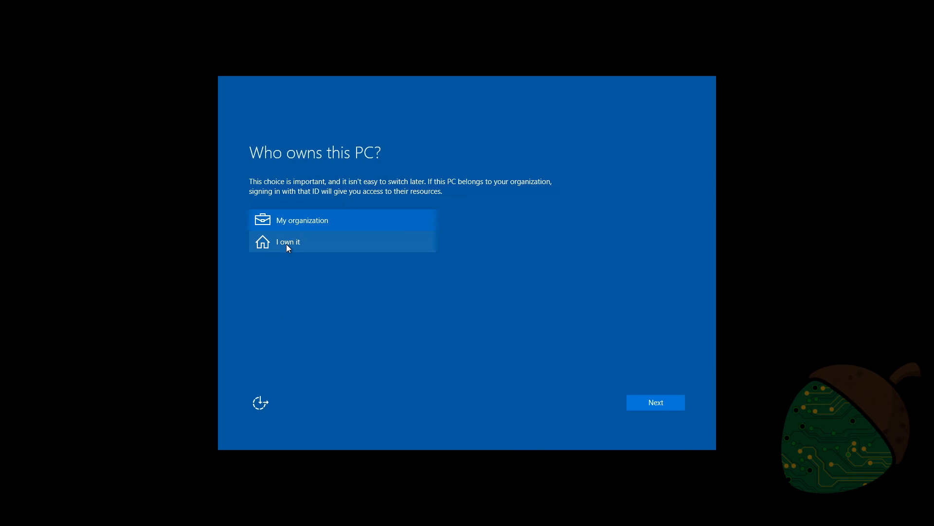
click(658, 402)
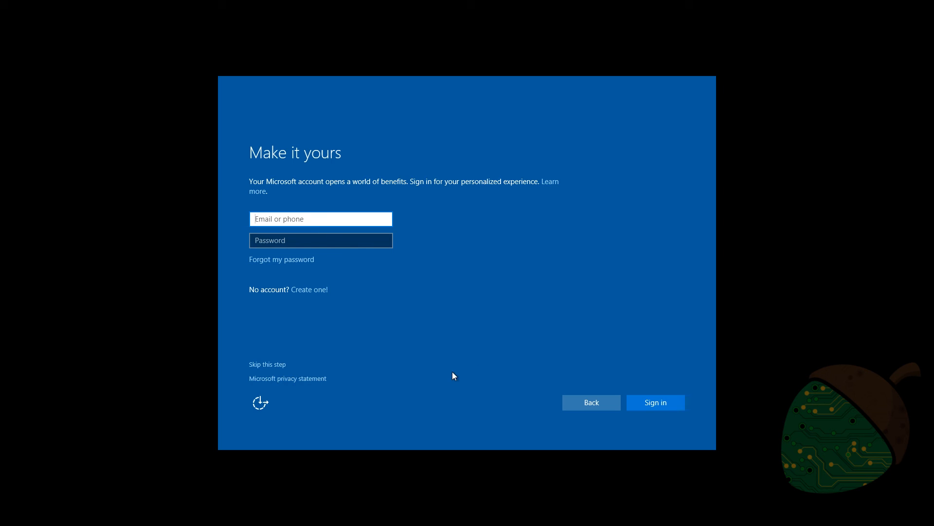
click(273, 364)
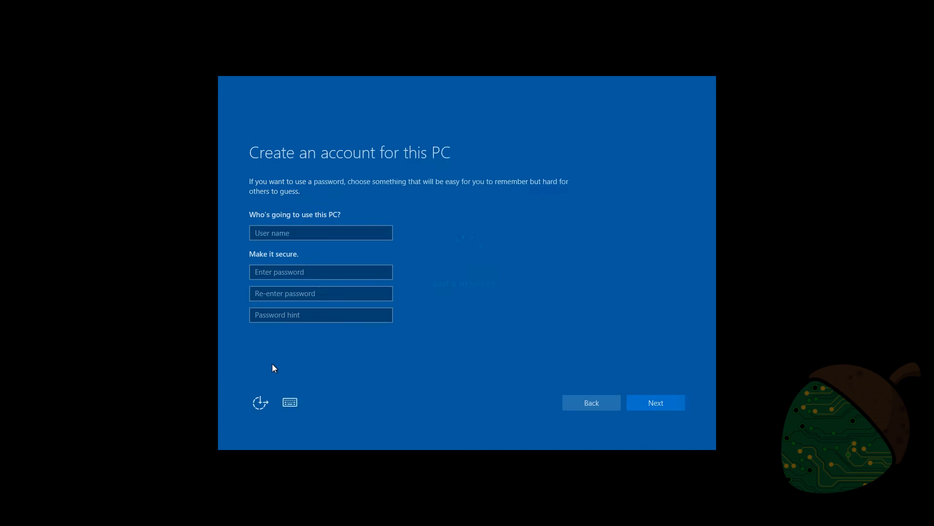
Create a local account for this PC by entering the user name and the account password twice, and continue.
click(286, 236)
text(Martin)
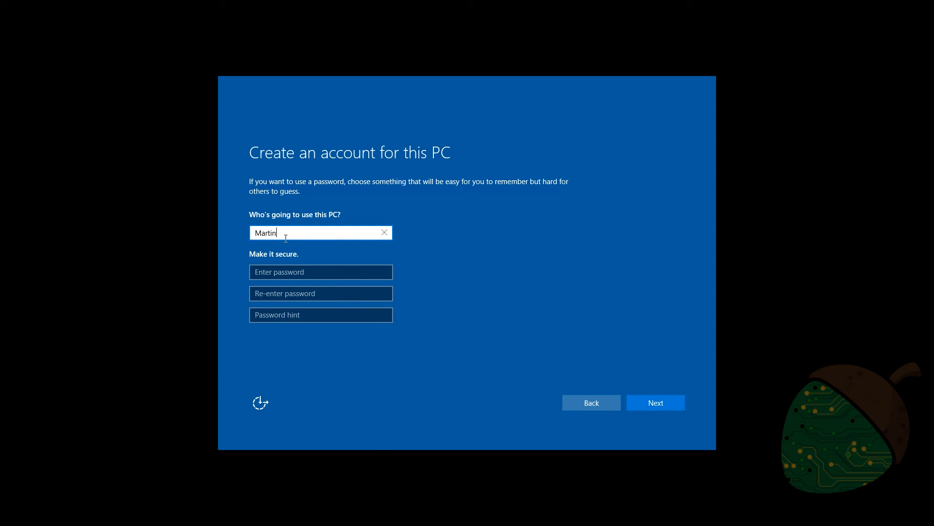
key(Tab)
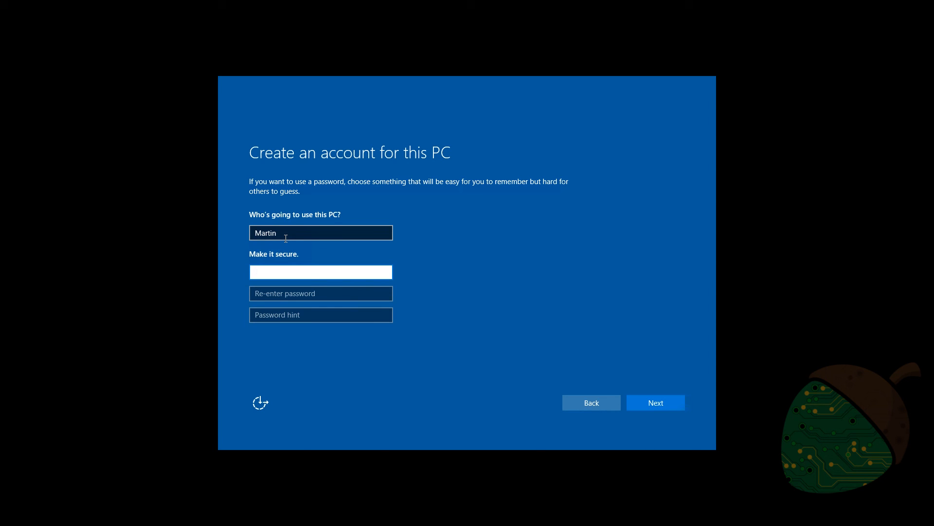
text(*********)
key(Tab)
text(*********)
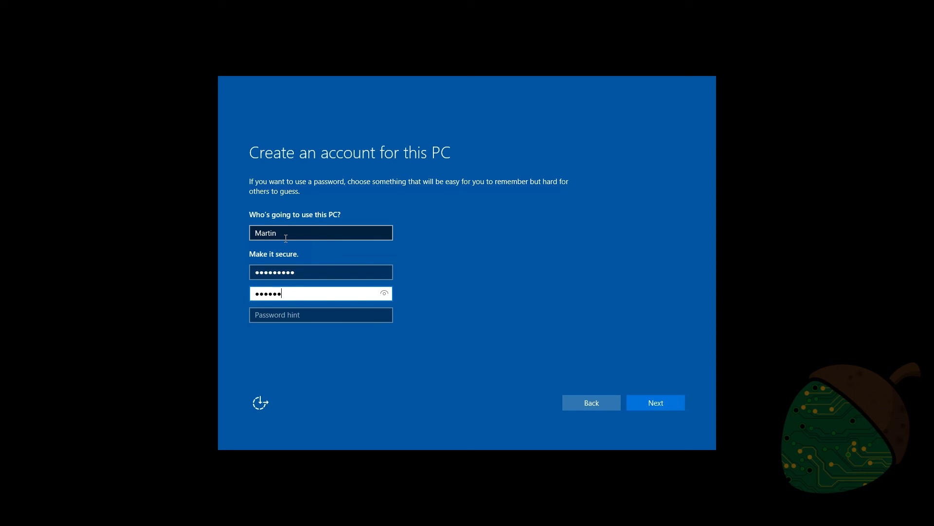
key(Tab)
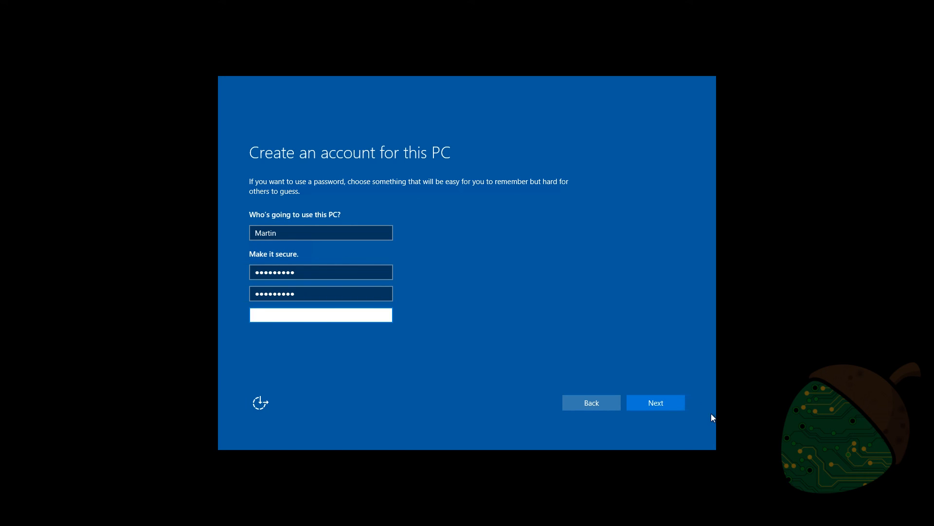
click(665, 407)
click(666, 404)
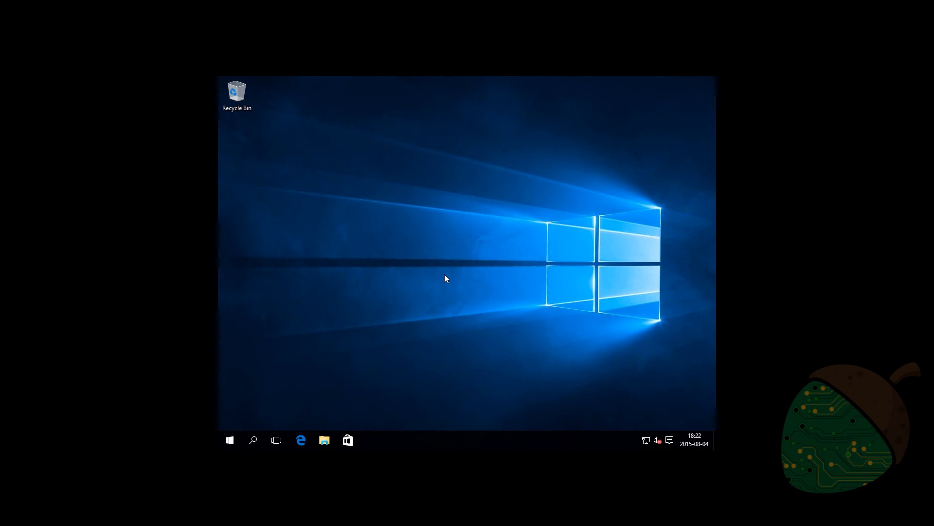
Set the display resolution to 1920 × 1080 in the advanced display settings, keep the changes, and close Settings.
right_click(445, 274)
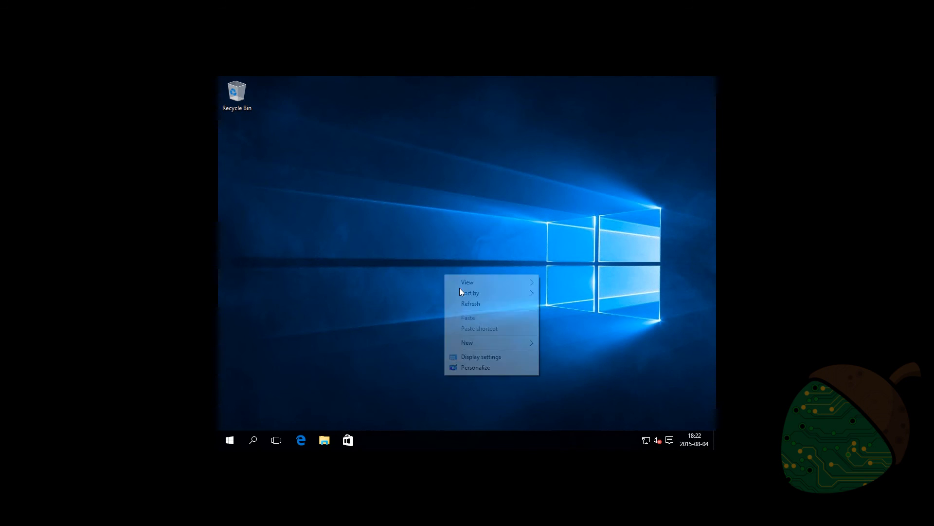
click(495, 357)
scroll(442, 346, down, 2)
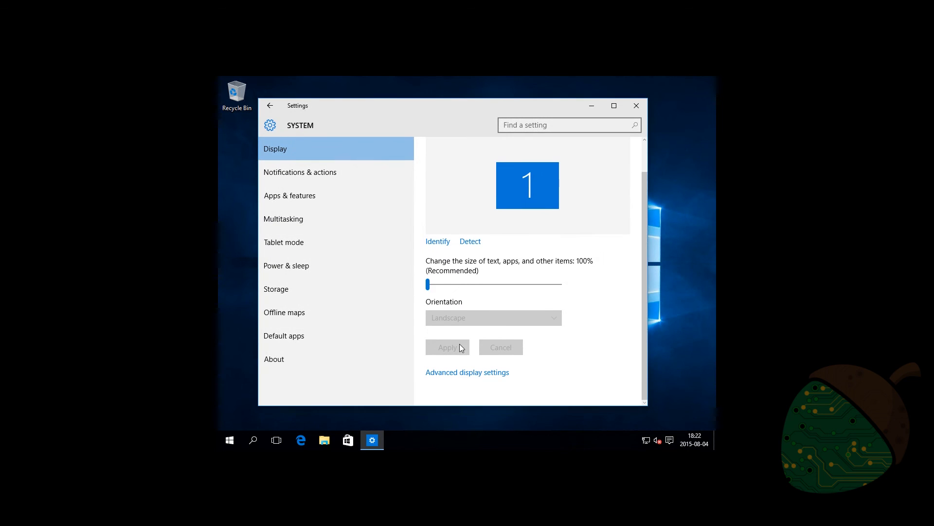
click(473, 373)
click(404, 334)
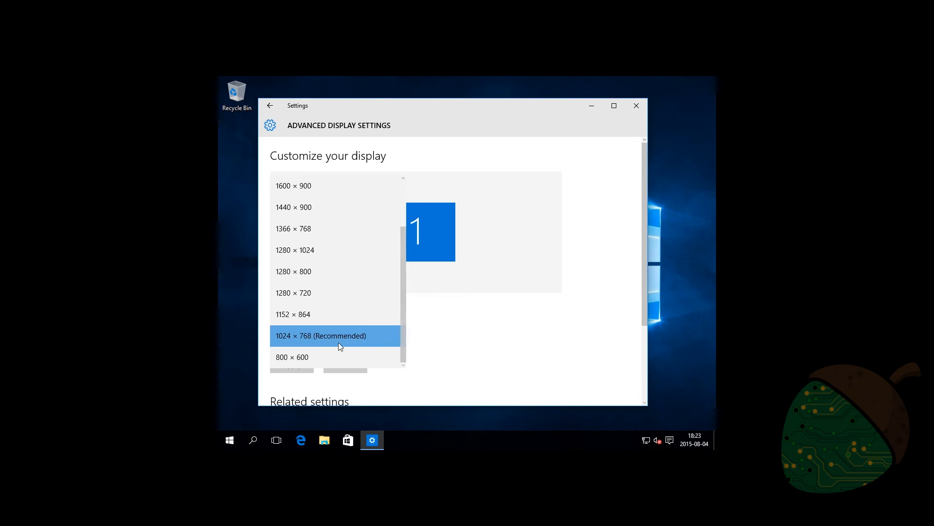
scroll(302, 204, up, 3)
click(317, 185)
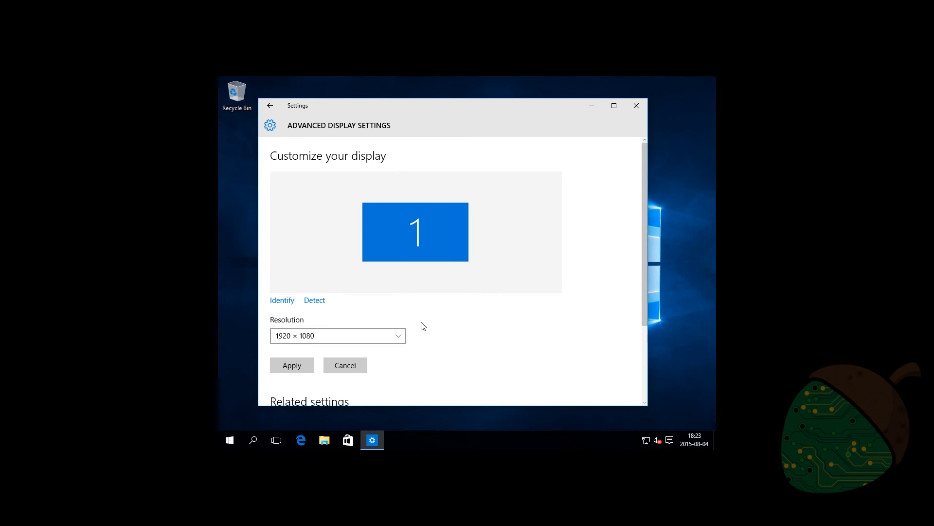
click(289, 365)
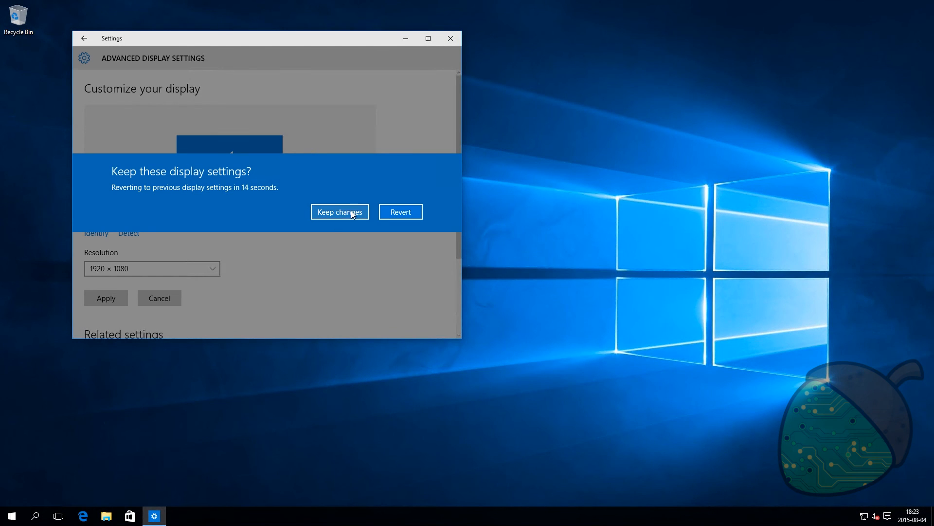
click(347, 212)
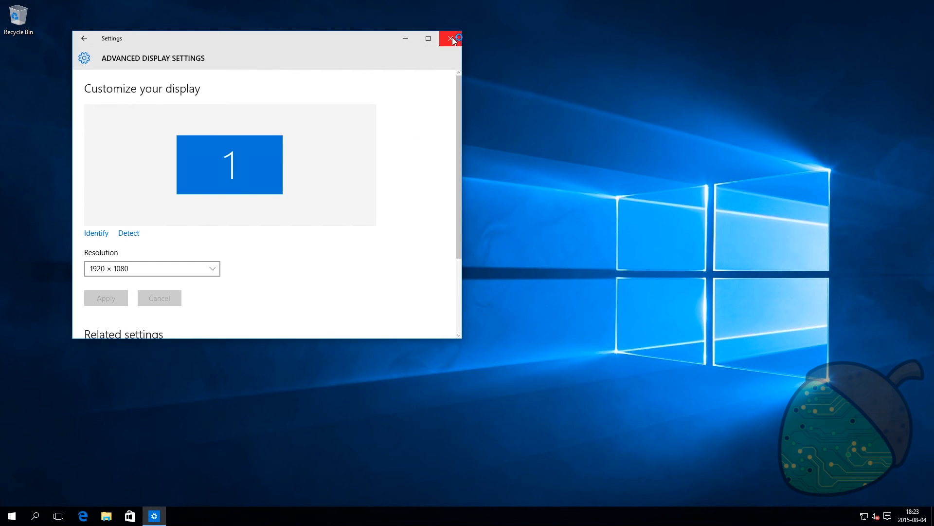
click(450, 38)
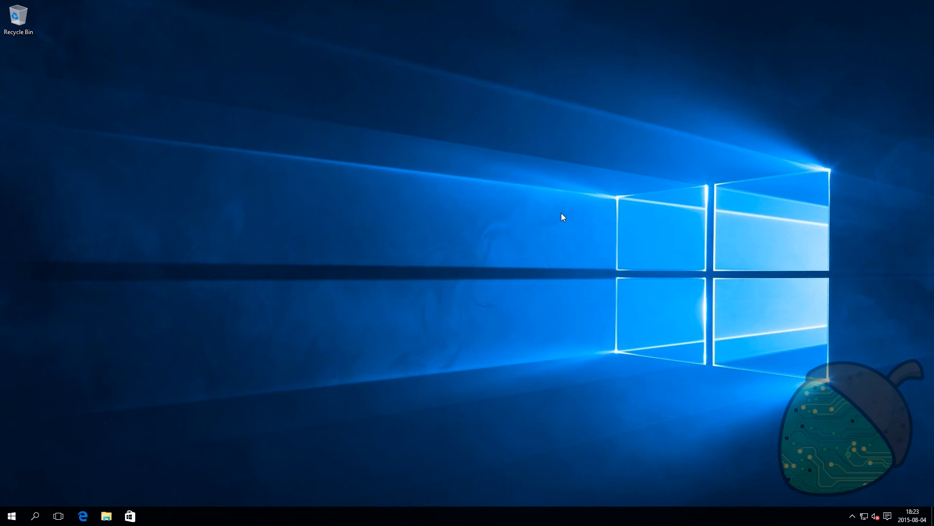